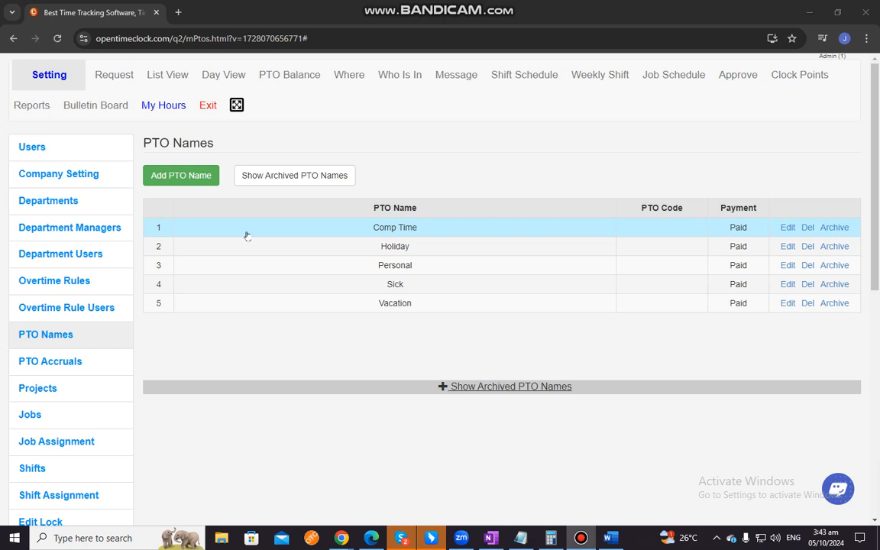
- Start a new PTO name called "Sample PTO" with PTO code 1
{"action": "left_click", "coordinate": [821, 56]}
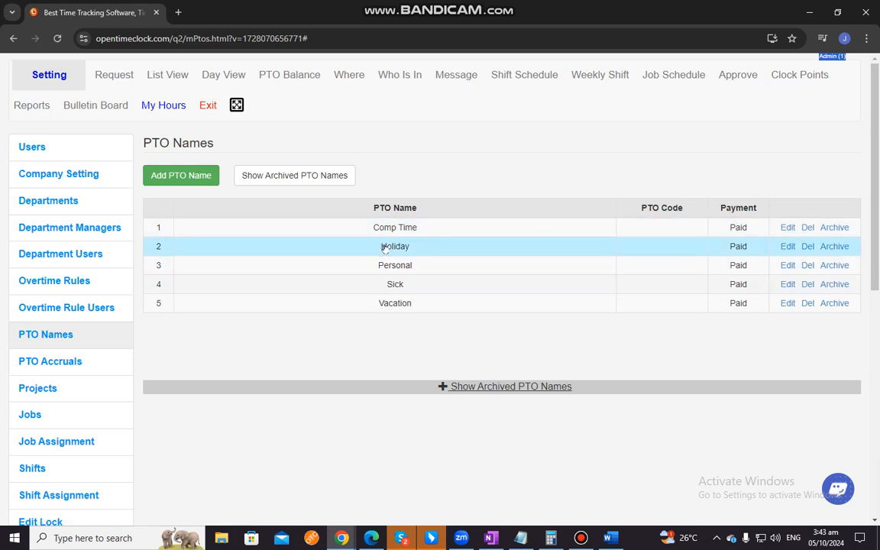
{"action": "left_click", "coordinate": [194, 176]}
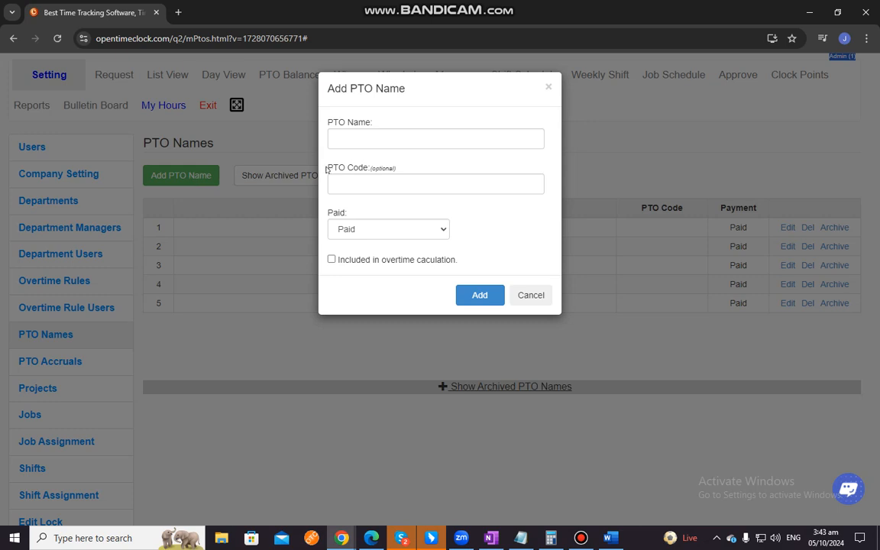
{"action": "left_click", "coordinate": [356, 141]}
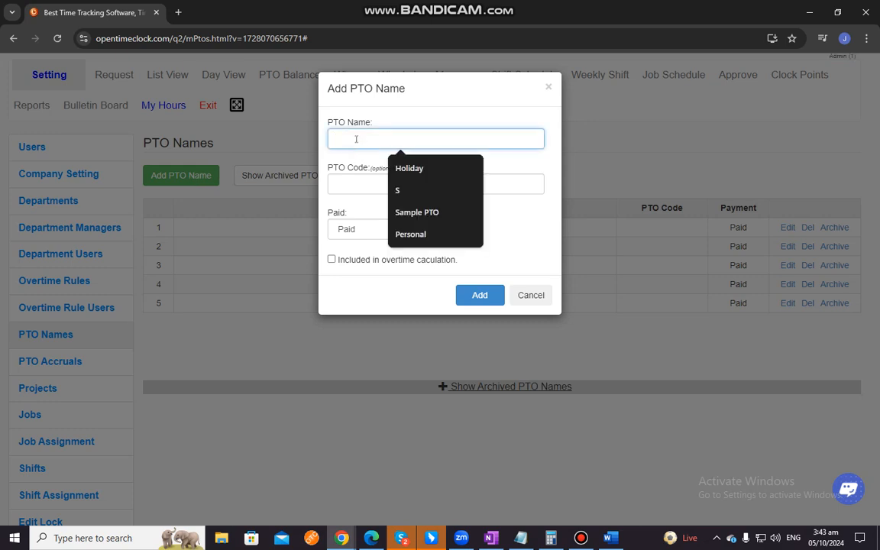
{"action": "left_click", "coordinate": [418, 212]}
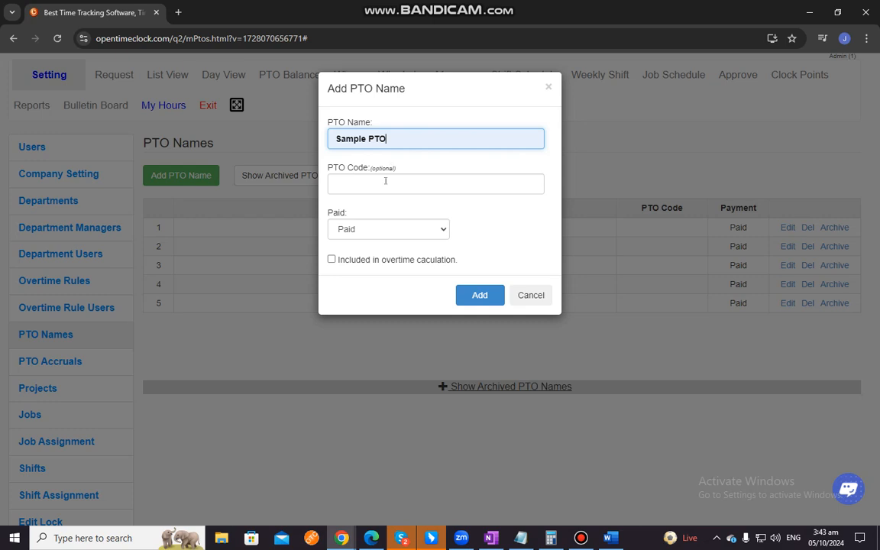
{"action": "left_click", "coordinate": [386, 182]}
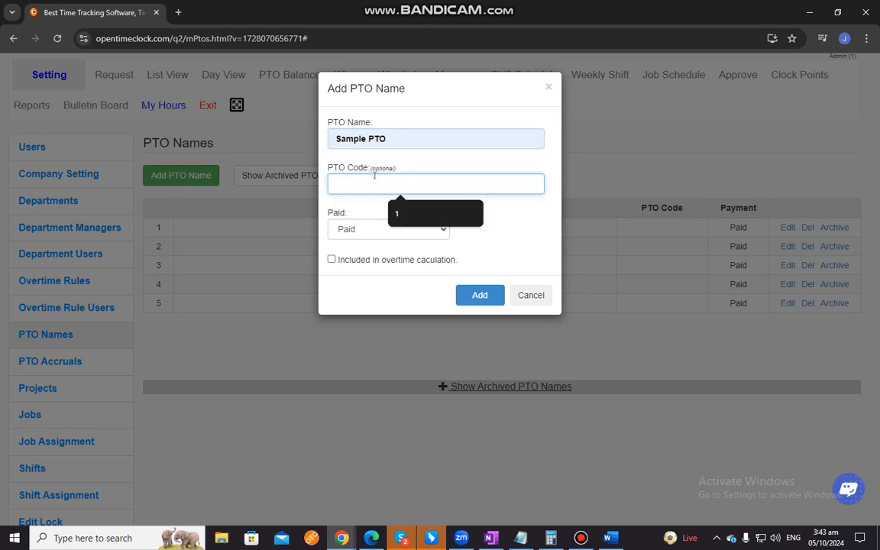
{"action": "type", "text": "1"}
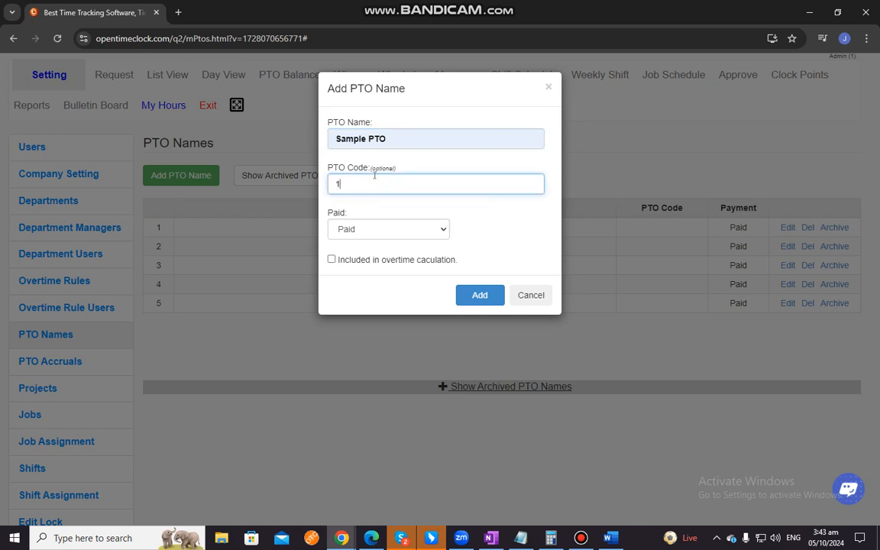
- Keep the new PTO name as Paid, include it in the overtime calculation, and add it to the list
{"action": "left_click", "coordinate": [407, 229]}
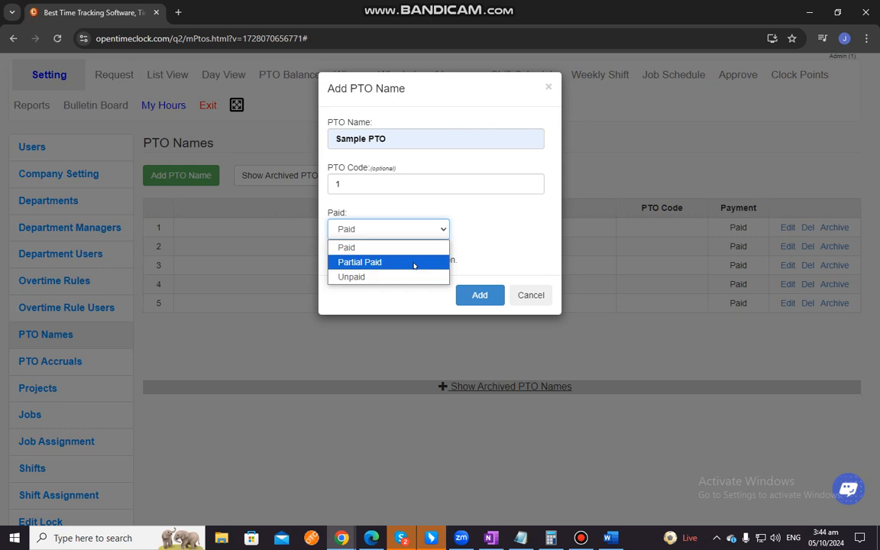
{"action": "left_click", "coordinate": [508, 241]}
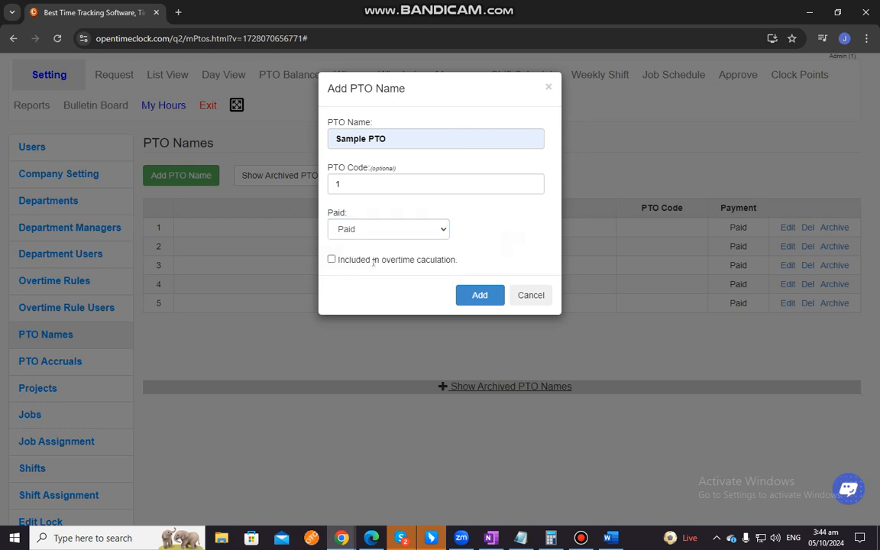
{"action": "left_click", "coordinate": [333, 261]}
{"action": "left_click", "coordinate": [332, 260]}
{"action": "left_click", "coordinate": [332, 260]}
{"action": "left_click", "coordinate": [481, 296]}
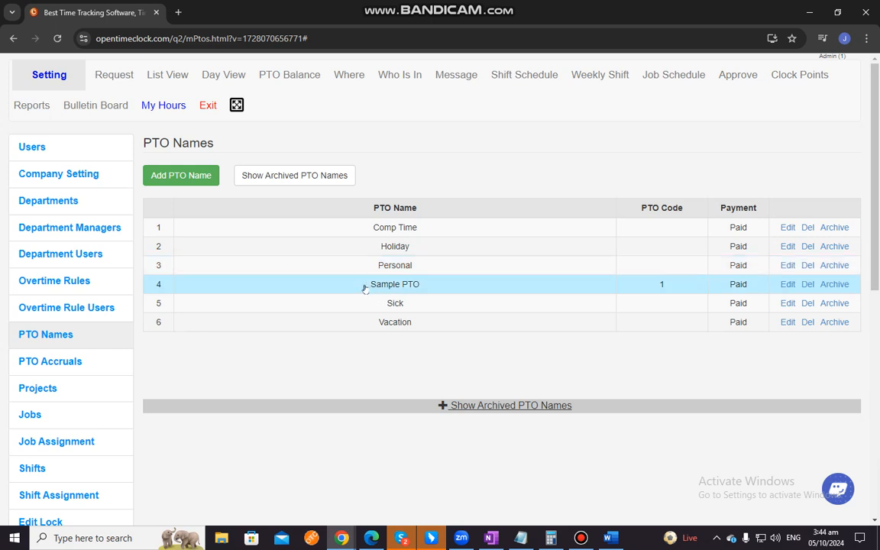
- Review the Sample PTO entry's name, code and payment options in its edit form and save it
{"action": "left_click_drag", "start_coordinate": [151, 288], "coordinate": [844, 283]}
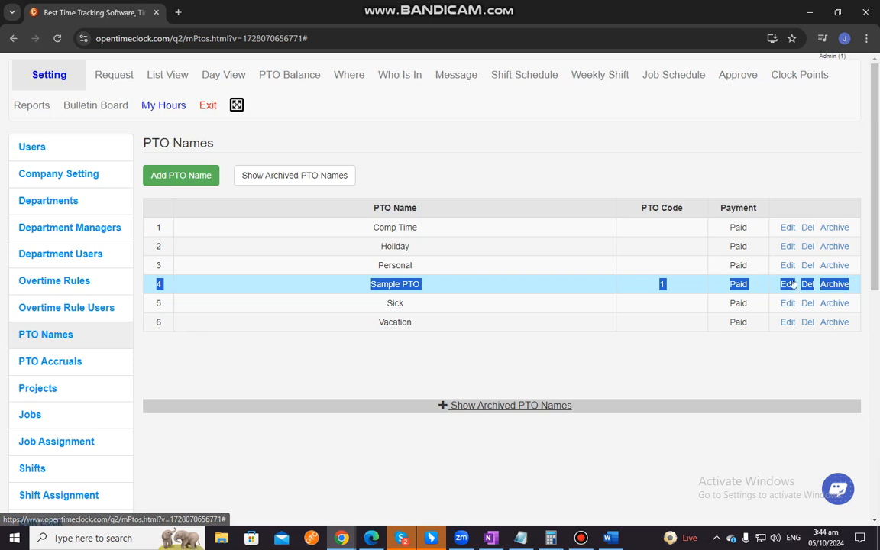
{"action": "left_click", "coordinate": [559, 285]}
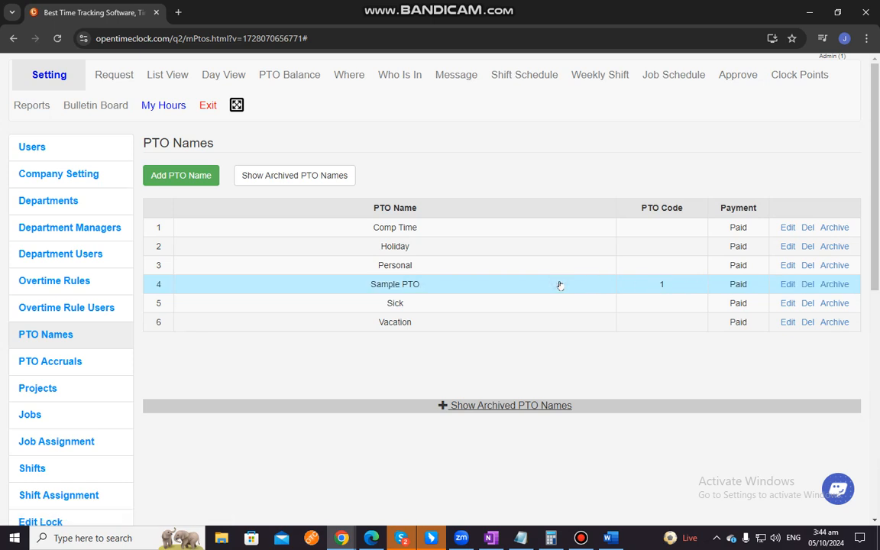
{"action": "left_click", "coordinate": [788, 285]}
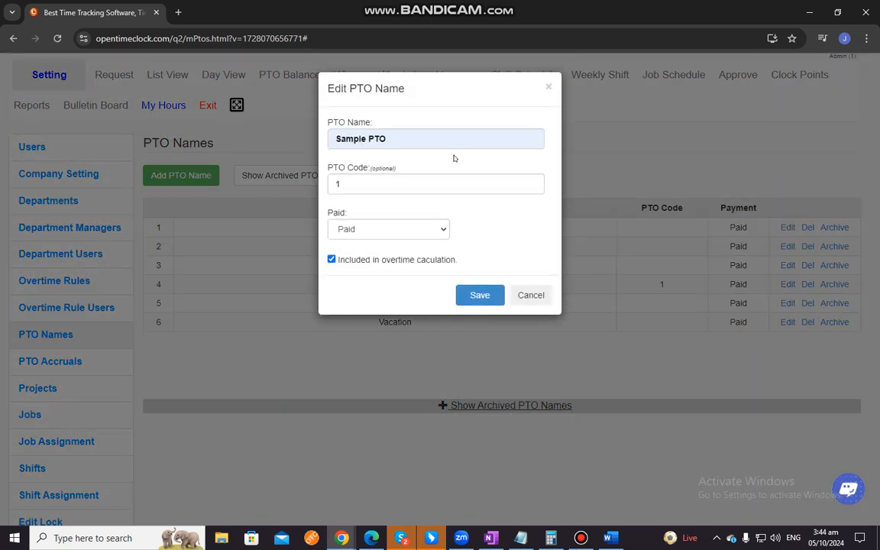
{"action": "left_click", "coordinate": [421, 143]}
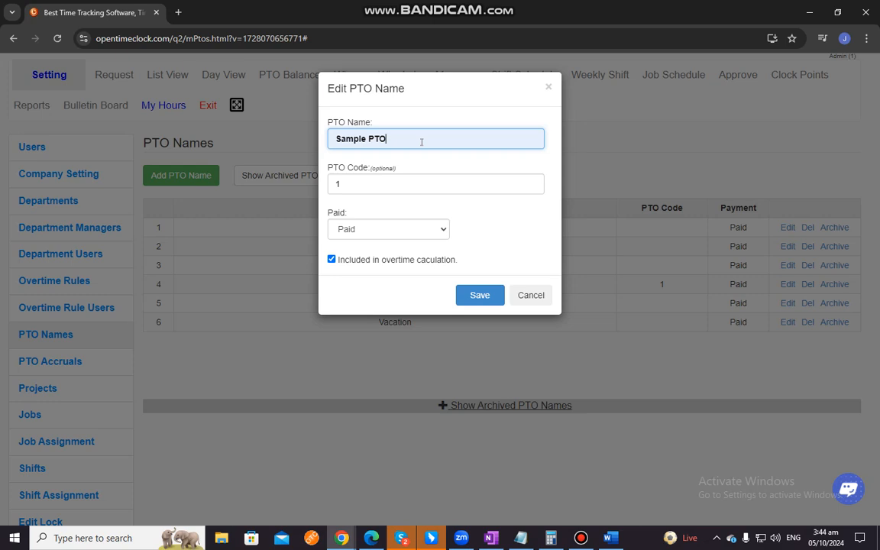
{"action": "left_click", "coordinate": [406, 183]}
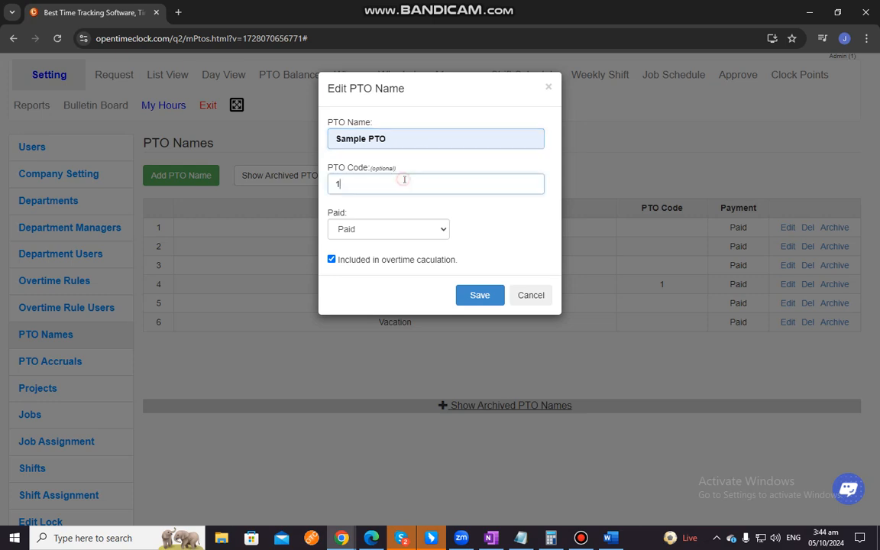
{"action": "left_click", "coordinate": [430, 229]}
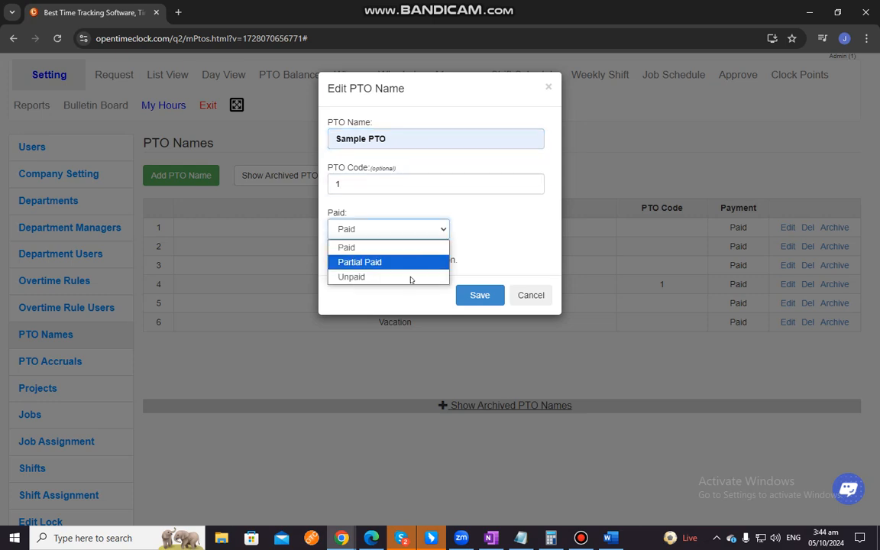
{"action": "left_click", "coordinate": [504, 250]}
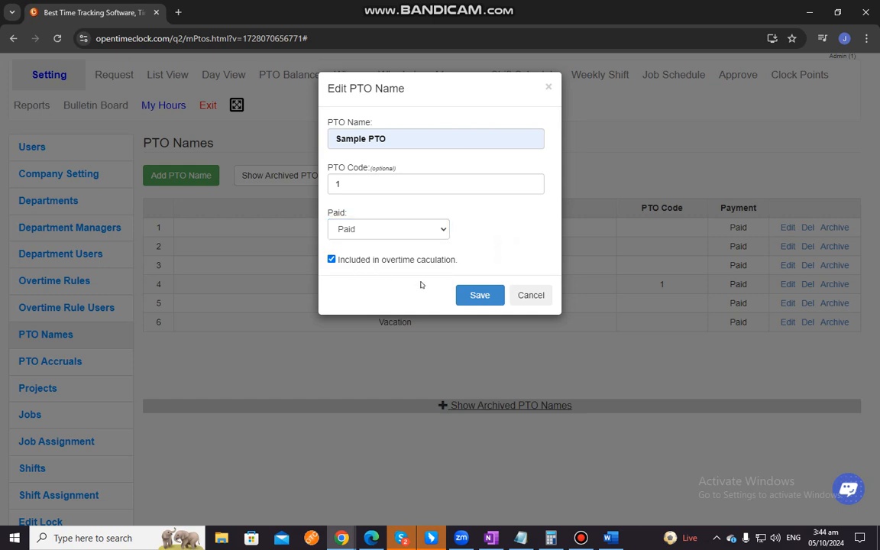
{"action": "left_click", "coordinate": [471, 296]}
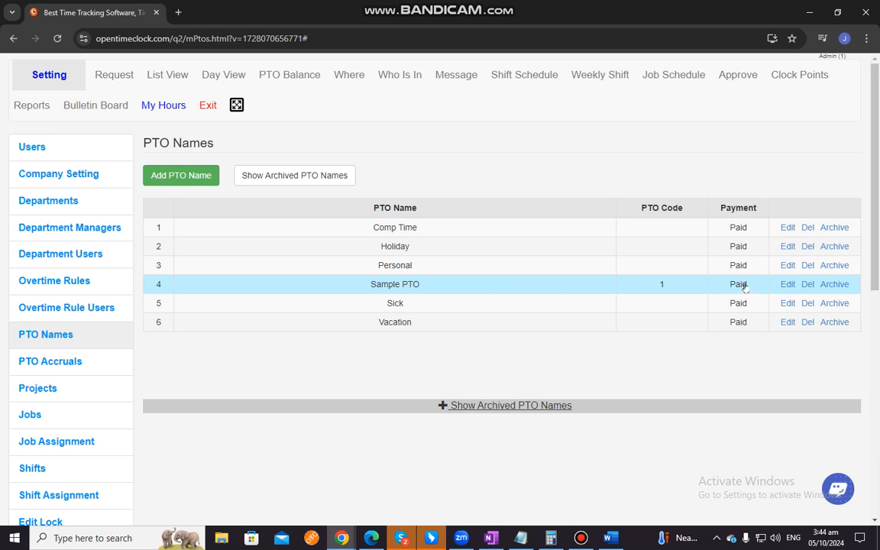
- Delete the Sample PTO entry from the PTO names list
{"action": "left_click", "coordinate": [808, 284]}
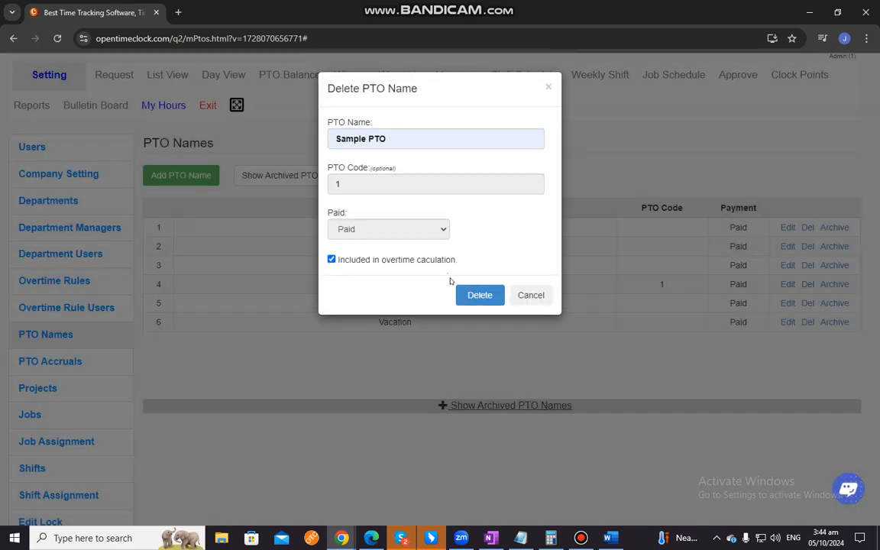
{"action": "left_click", "coordinate": [479, 295]}
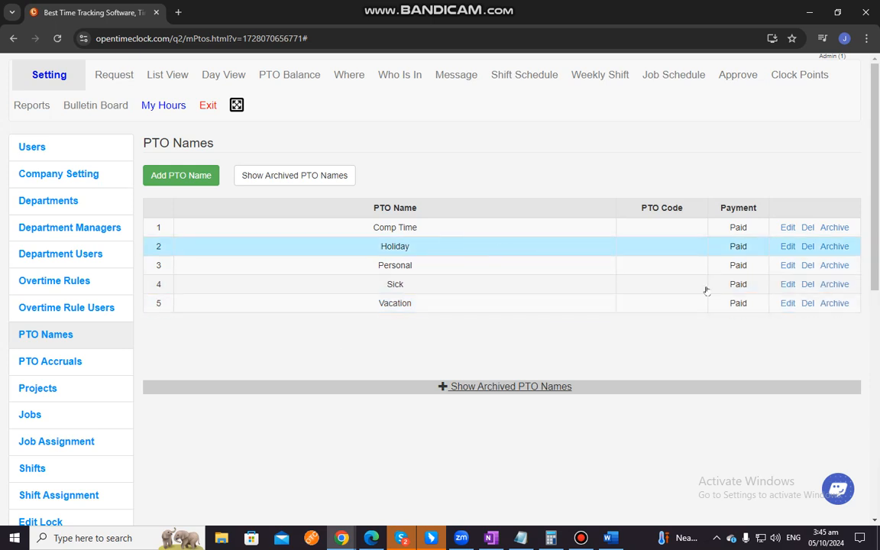
- Archive the Vacation PTO name and expand the list of archived PTO names
{"action": "left_click", "coordinate": [830, 304]}
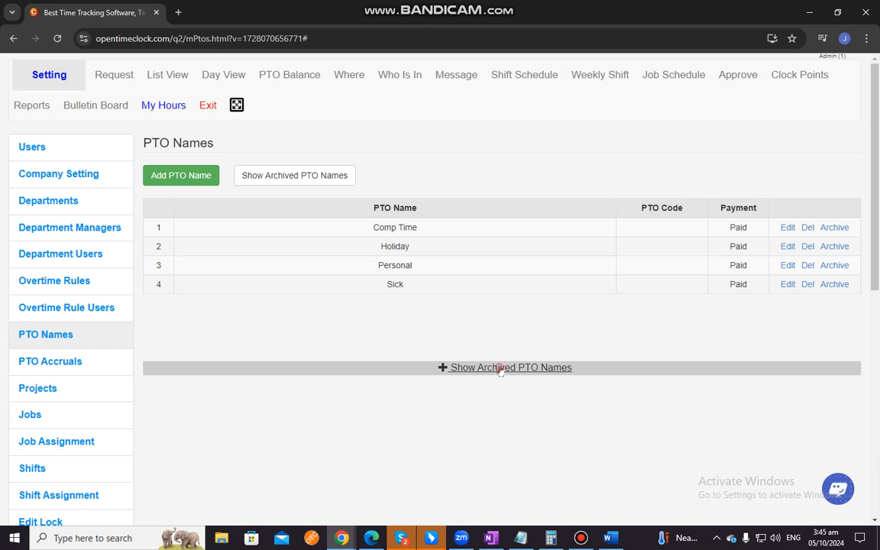
{"action": "left_click", "coordinate": [448, 367]}
{"action": "scroll", "coordinate": [620, 400], "scroll_direction": "down", "scroll_amount": 2}
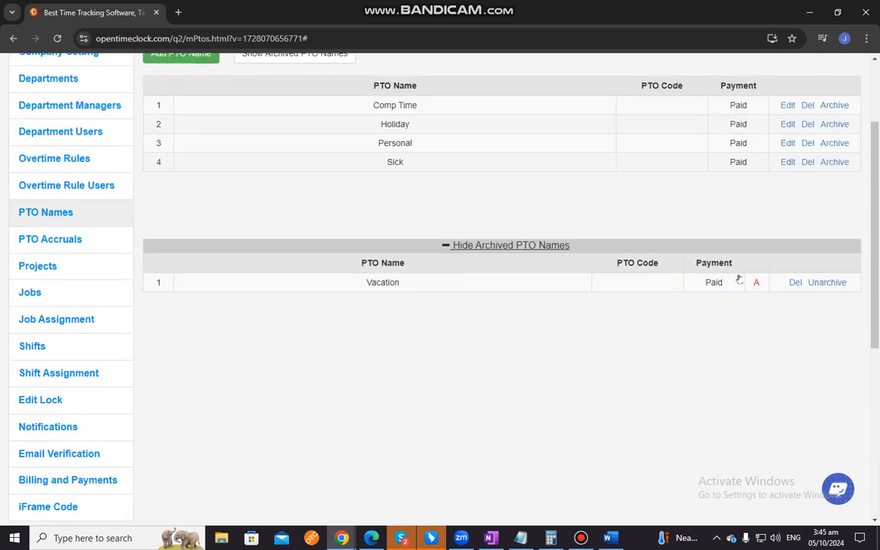
- Unarchive the Vacation PTO name to restore it to the active list
{"action": "left_click", "coordinate": [795, 283]}
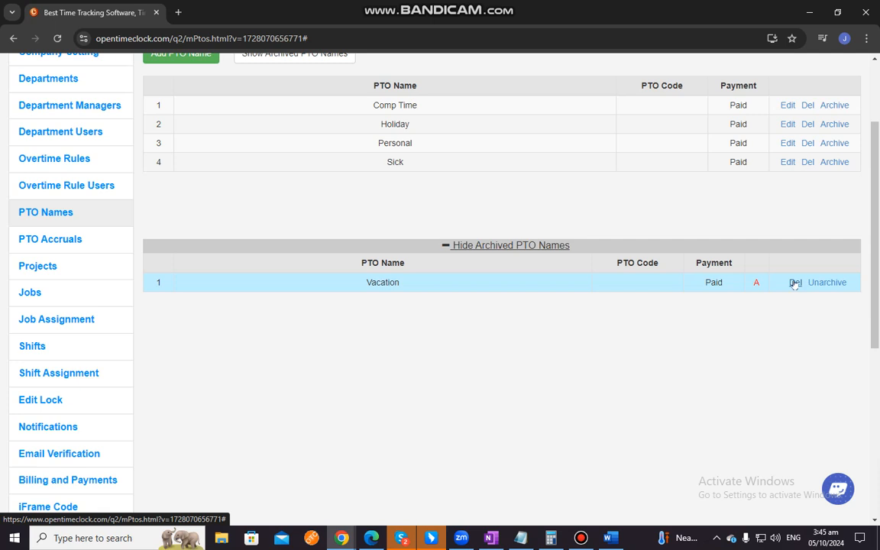
{"action": "left_click", "coordinate": [813, 282]}
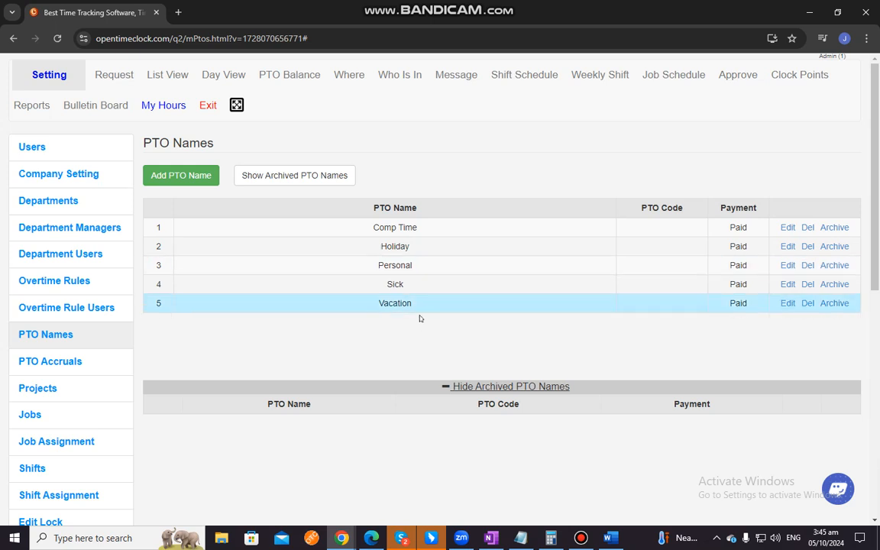
{"action": "left_click", "coordinate": [391, 286]}
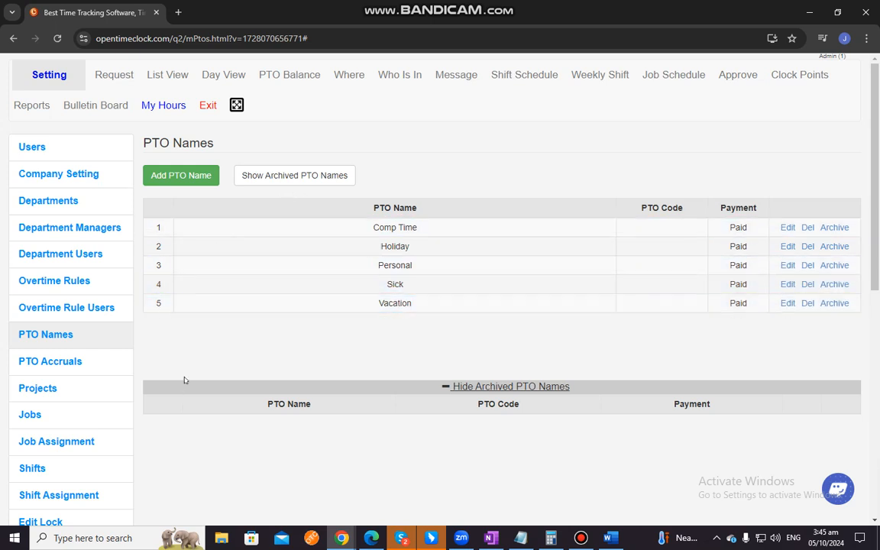
- Open the PTO accruals page and show the balances of the fifth employee in the employee list
{"action": "left_click", "coordinate": [92, 361]}
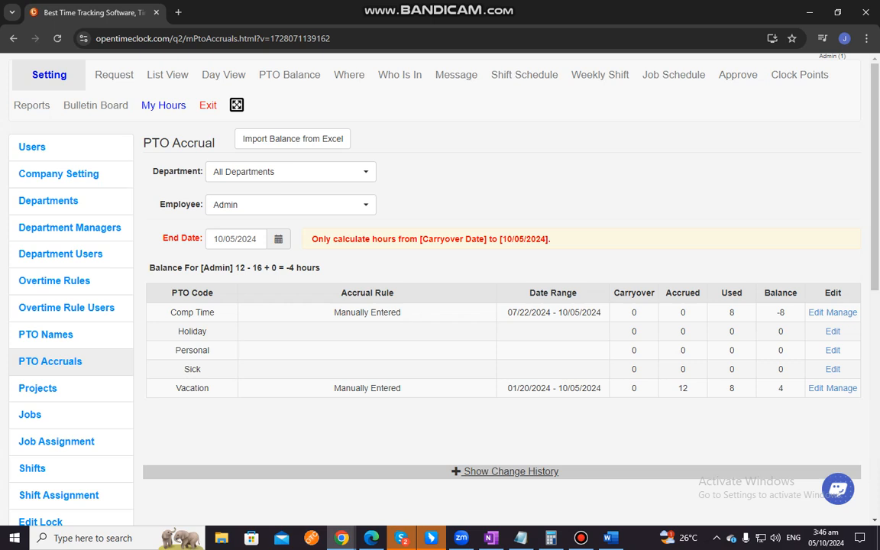
{"action": "left_click", "coordinate": [300, 203]}
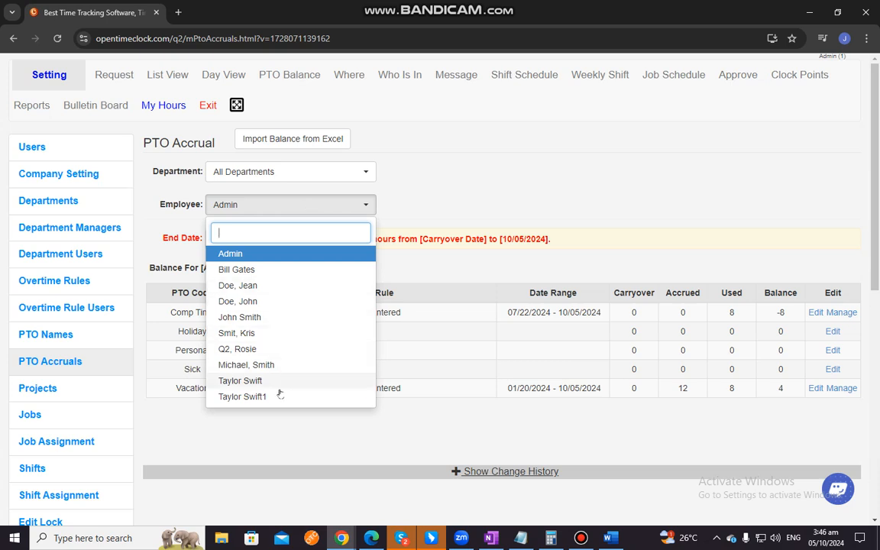
{"action": "left_click", "coordinate": [275, 317]}
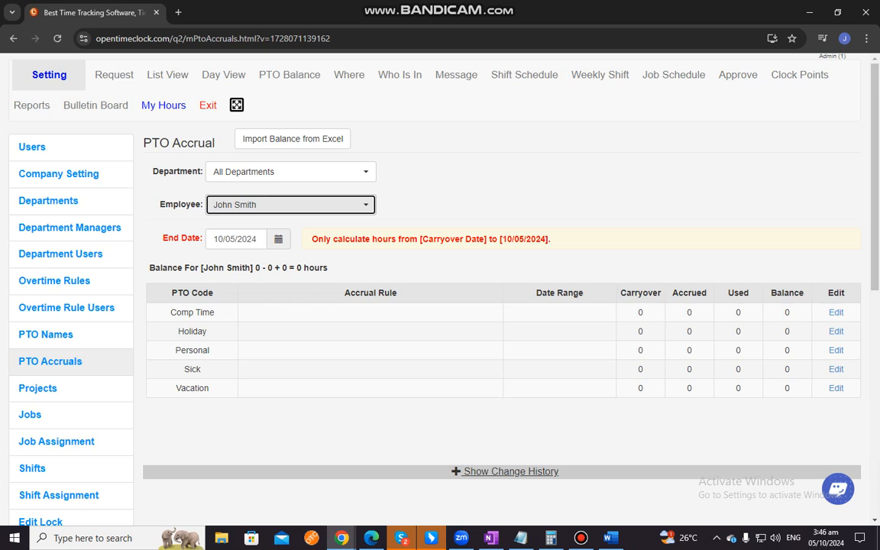
- Open the selected employee's Vacation accrual rule and set its frequency to Daily
{"action": "left_click", "coordinate": [837, 389]}
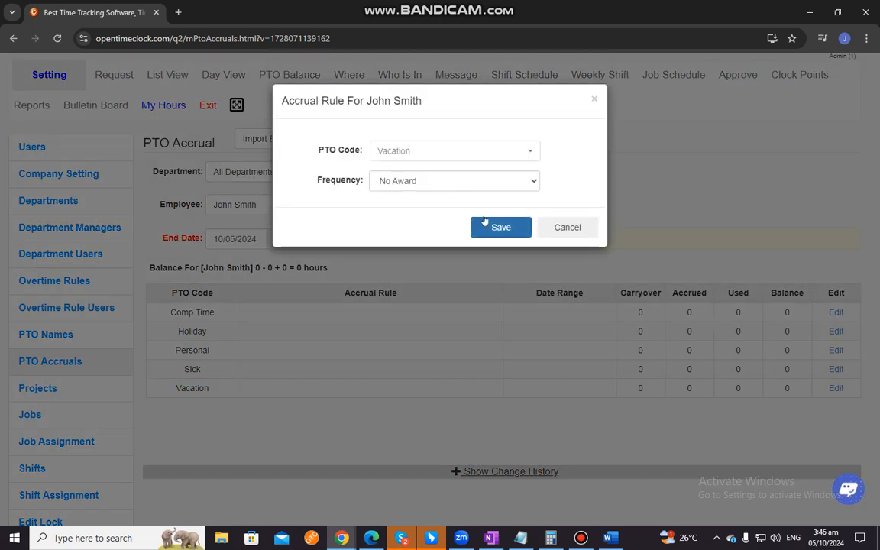
{"action": "left_click", "coordinate": [404, 181]}
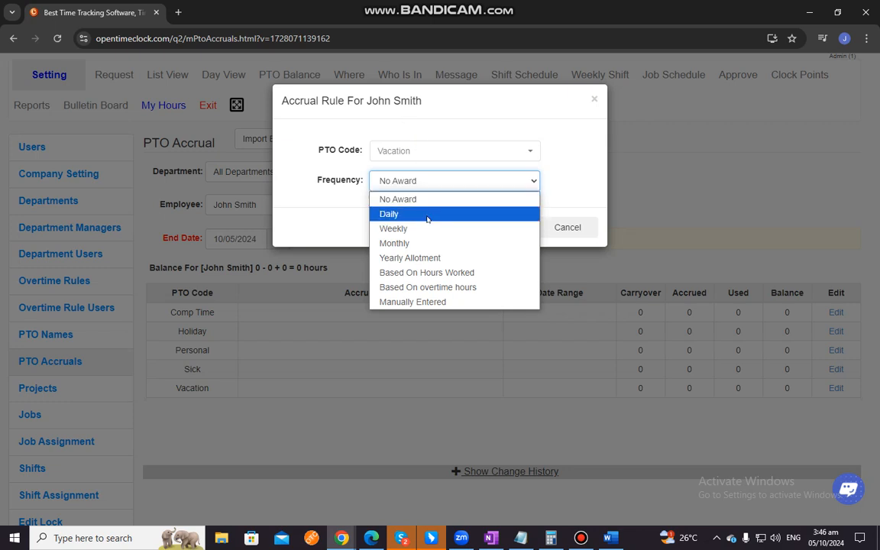
{"action": "left_click", "coordinate": [425, 216]}
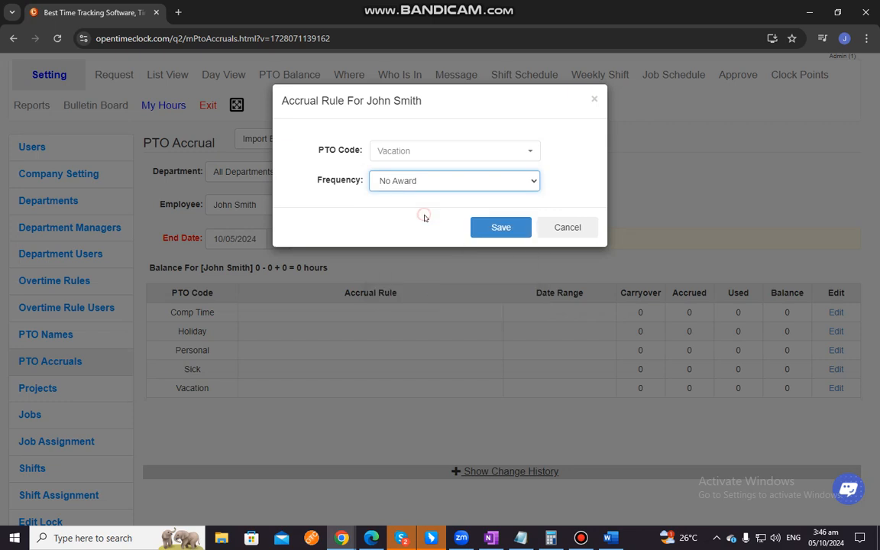
{"action": "left_click", "coordinate": [438, 179]}
{"action": "left_click", "coordinate": [443, 229]}
{"action": "left_click", "coordinate": [437, 185]}
{"action": "left_click", "coordinate": [430, 213]}
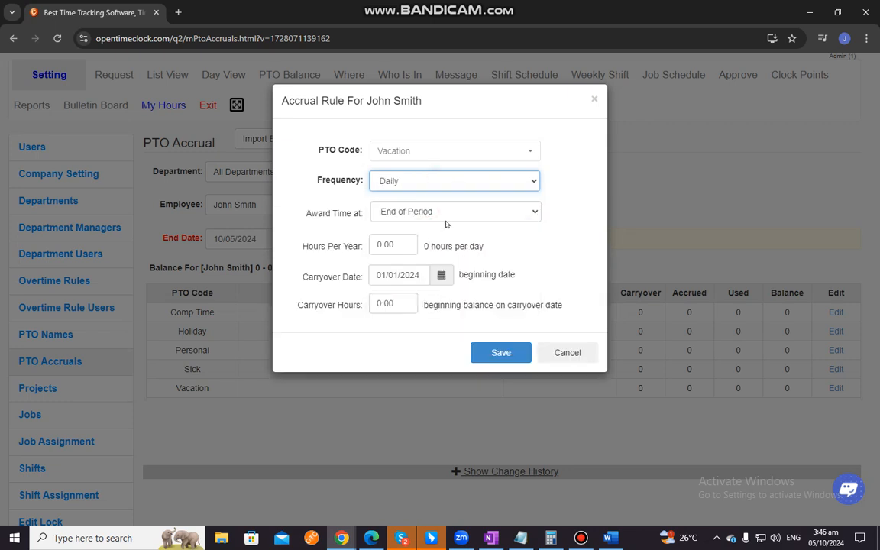
- Set the Vacation rule's award time to End of Period and its hours per year to 900
{"action": "left_click", "coordinate": [376, 207]}
{"action": "left_click", "coordinate": [417, 229]}
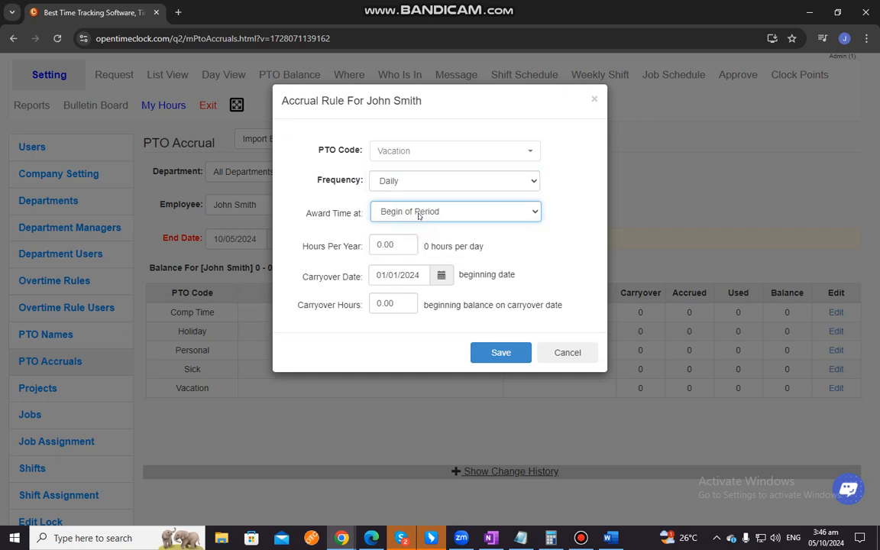
{"action": "left_click", "coordinate": [417, 211]}
{"action": "left_click", "coordinate": [427, 244]}
{"action": "left_click", "coordinate": [379, 244]}
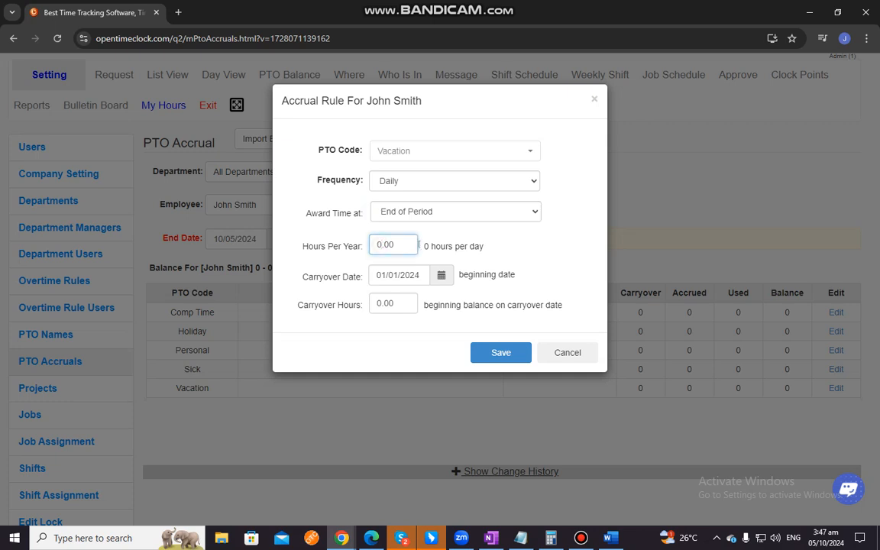
{"action": "key", "text": "Delete"}
{"action": "type", "text": "900"}
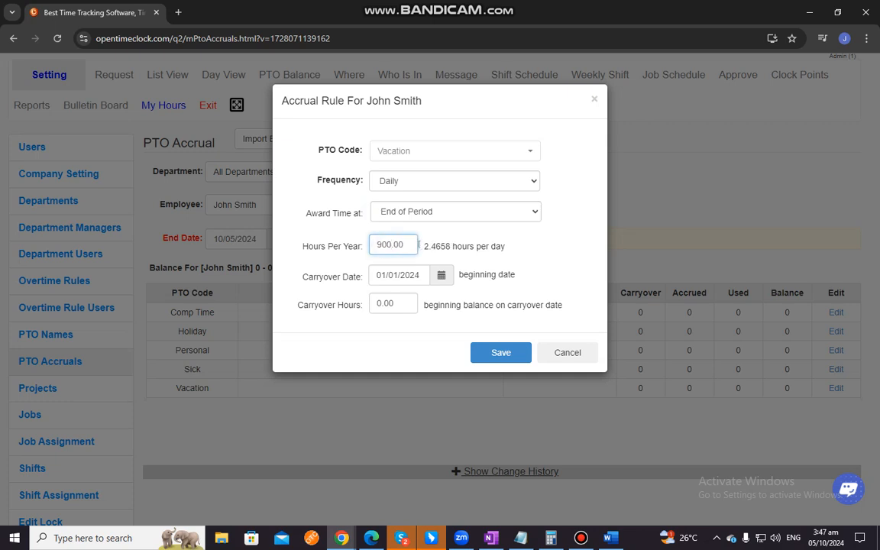
{"action": "left_click", "coordinate": [433, 246]}
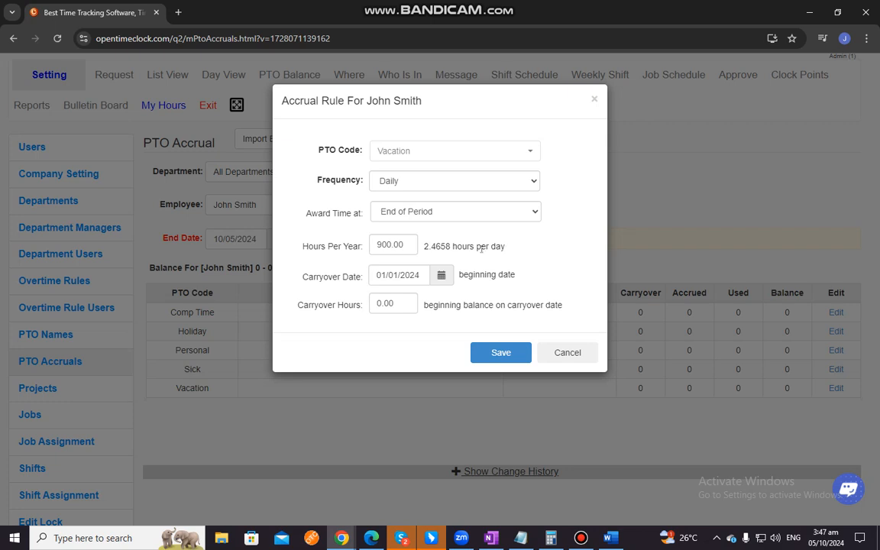
- Set the carryover date of the employee's Vacation accrual rule to 01/01/2024
{"action": "left_click", "coordinate": [414, 248]}
{"action": "left_click", "coordinate": [441, 275]}
{"action": "left_click", "coordinate": [442, 291]}
{"action": "left_click", "coordinate": [441, 292]}
{"action": "left_click", "coordinate": [441, 292]}
{"action": "left_click", "coordinate": [442, 292]}
{"action": "left_click", "coordinate": [442, 292]}
{"action": "left_click", "coordinate": [442, 292]}
{"action": "left_click", "coordinate": [440, 292]}
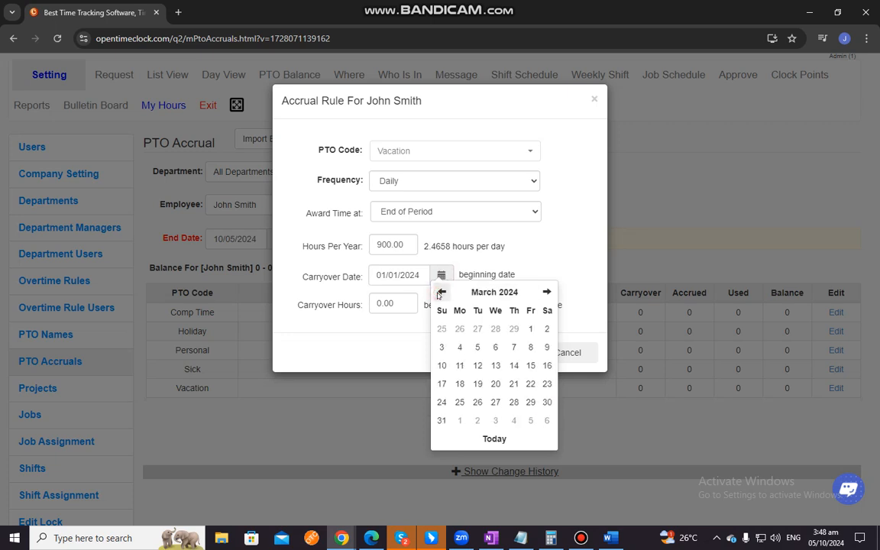
{"action": "left_click", "coordinate": [440, 292]}
{"action": "left_click", "coordinate": [440, 292]}
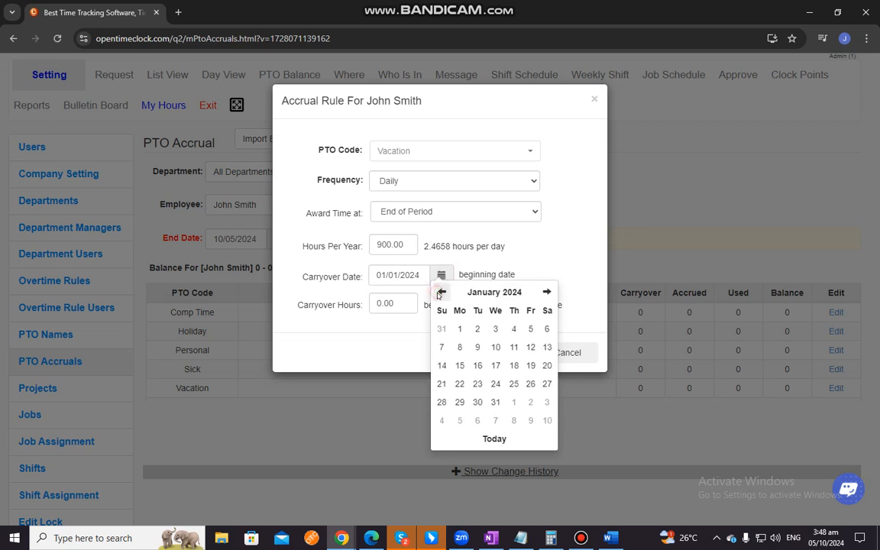
{"action": "left_click", "coordinate": [458, 329]}
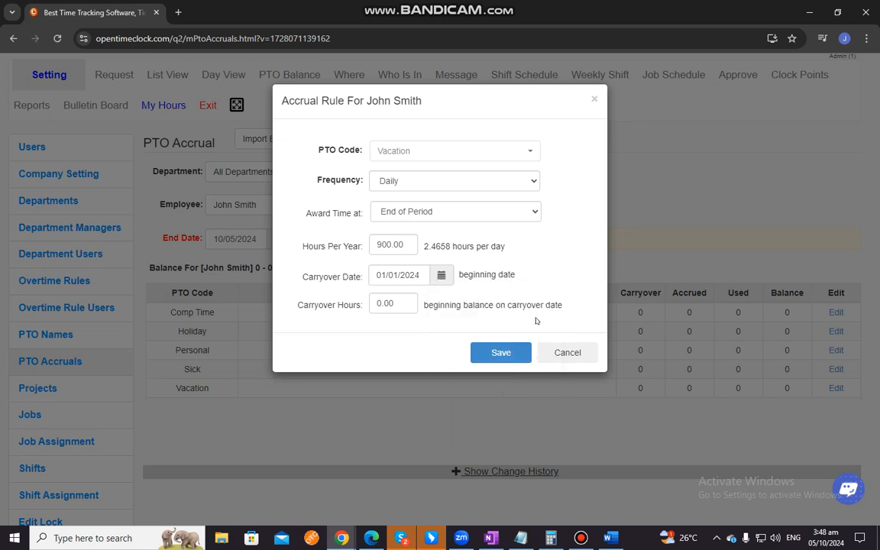
- Save the Vacation accrual rule and check the accrued hours in the Vacation row of the balance table
{"action": "left_click", "coordinate": [501, 353]}
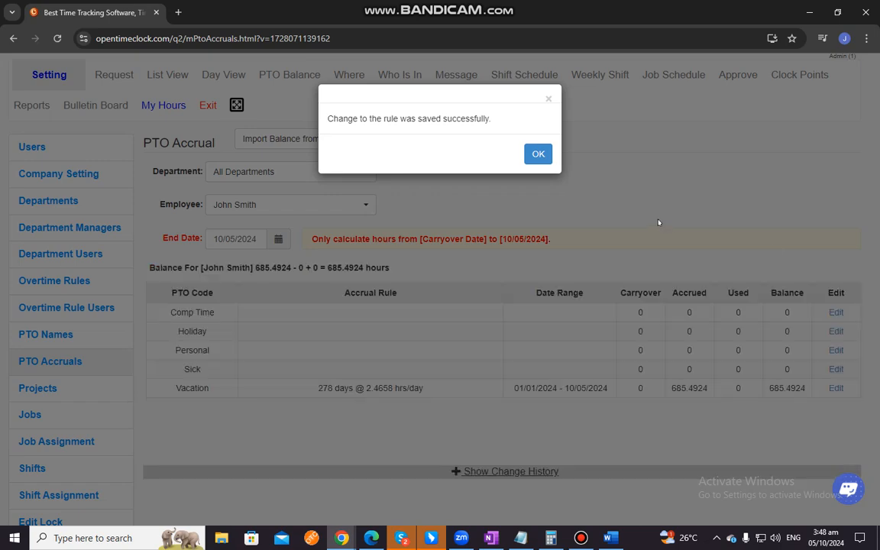
{"action": "left_click", "coordinate": [534, 154]}
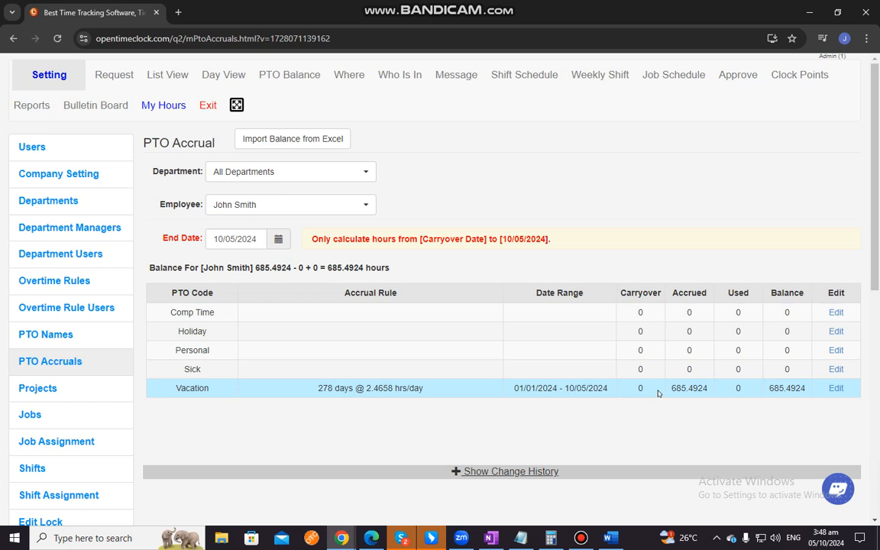
{"action": "left_click_drag", "start_coordinate": [670, 388], "coordinate": [708, 389]}
{"action": "left_click", "coordinate": [710, 390]}
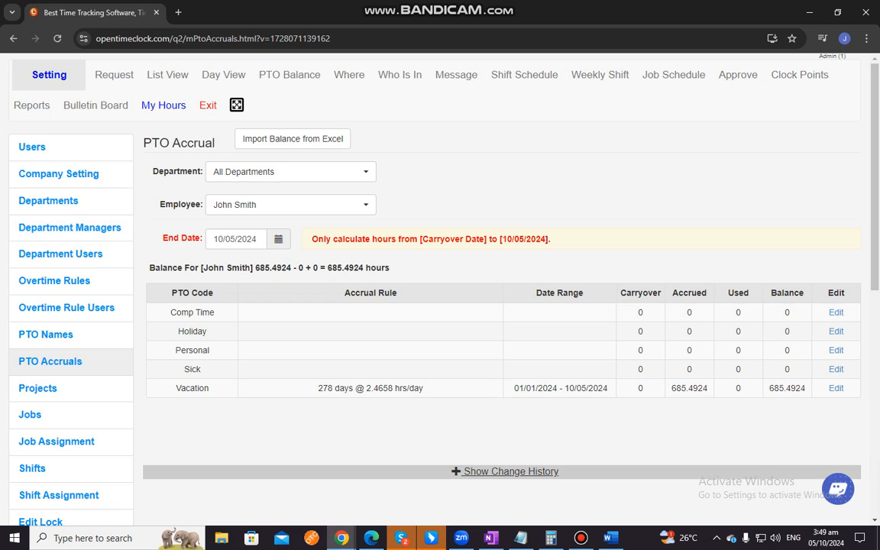
- Reopen the Vacation accrual rule, review the available frequency options, and close it without saving
{"action": "left_click", "coordinate": [836, 388]}
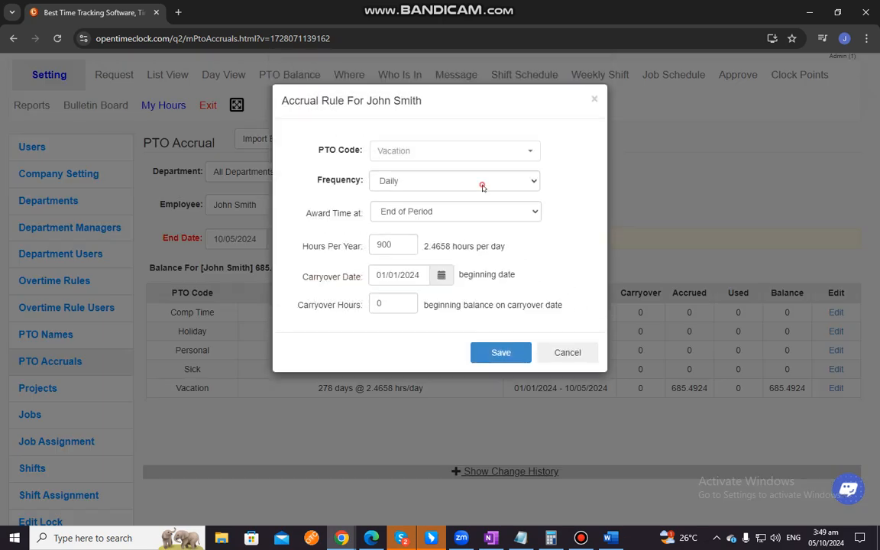
{"action": "left_click", "coordinate": [482, 187]}
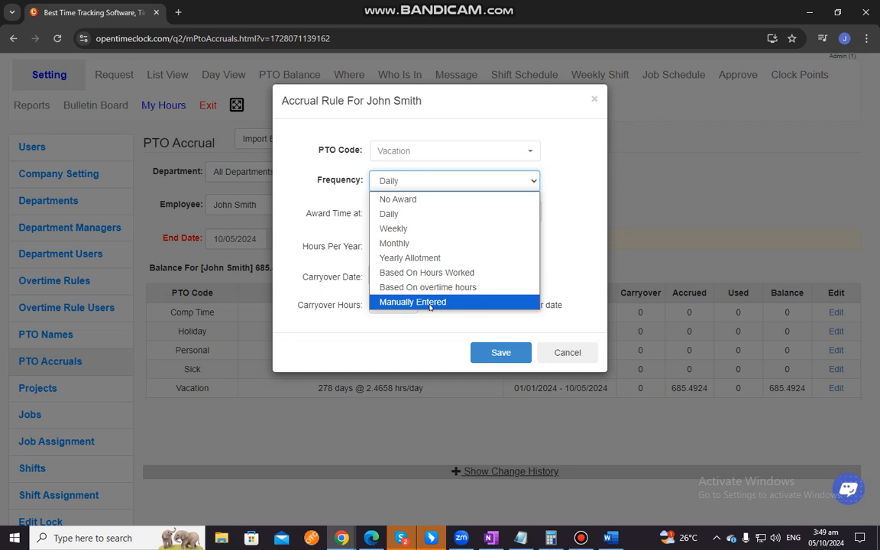
{"action": "left_click", "coordinate": [548, 286]}
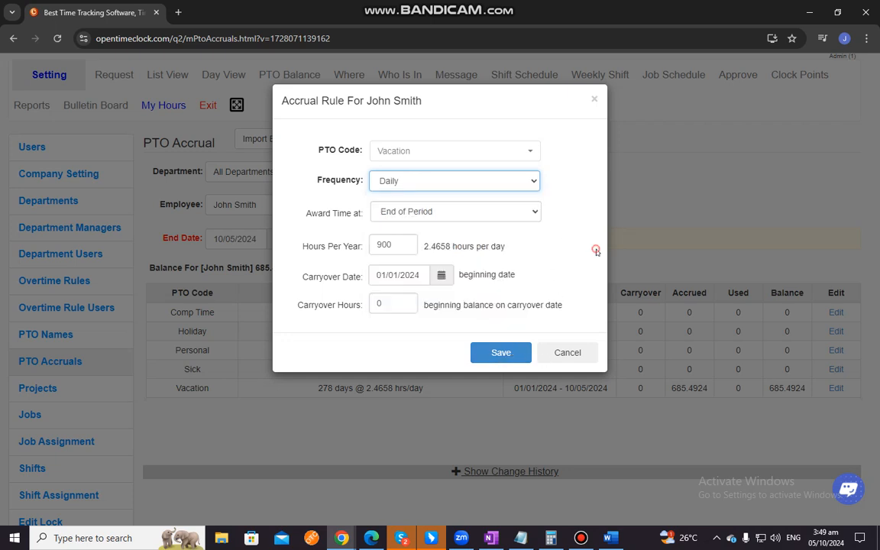
{"action": "left_click", "coordinate": [594, 98]}
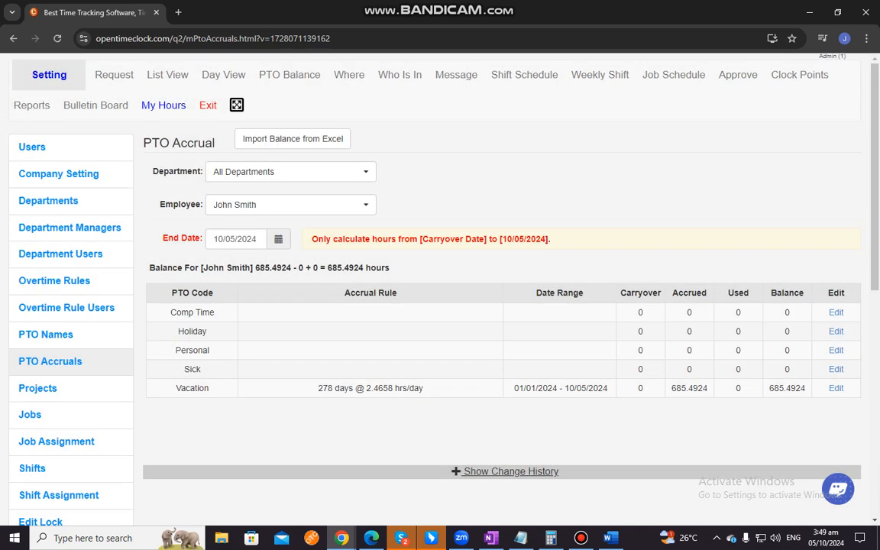